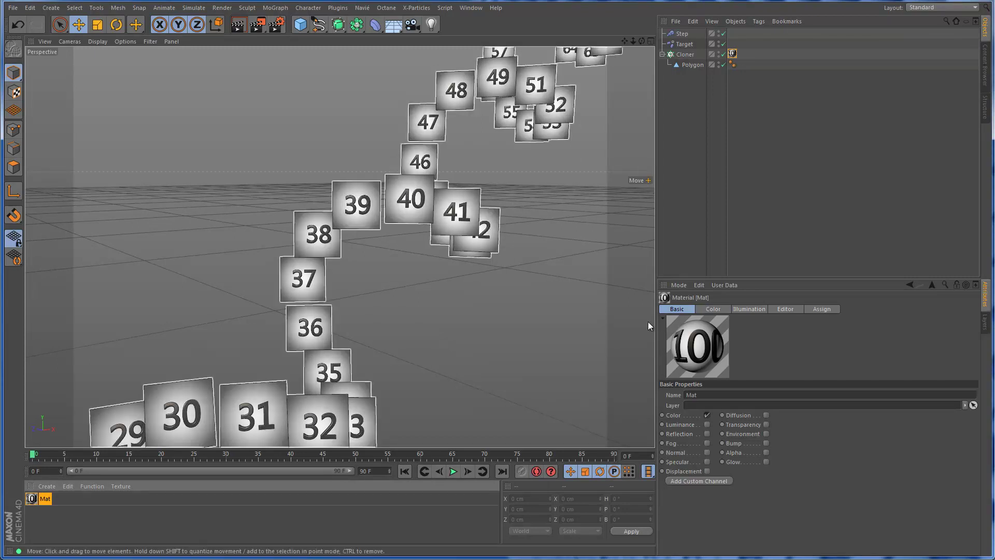
- Examine the number textures in the Multi Shader of the Mat material's color channel
left_click(719, 309)
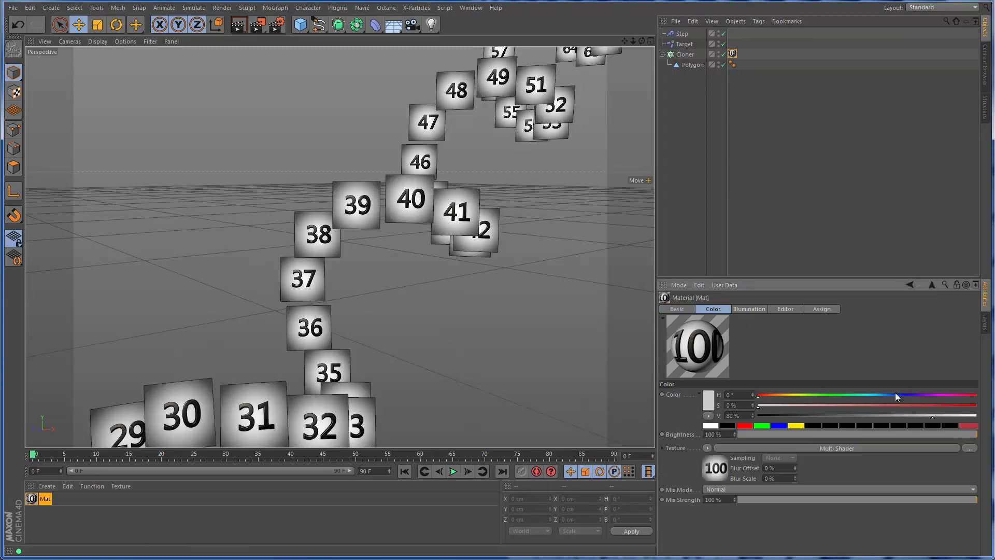
left_click(853, 448)
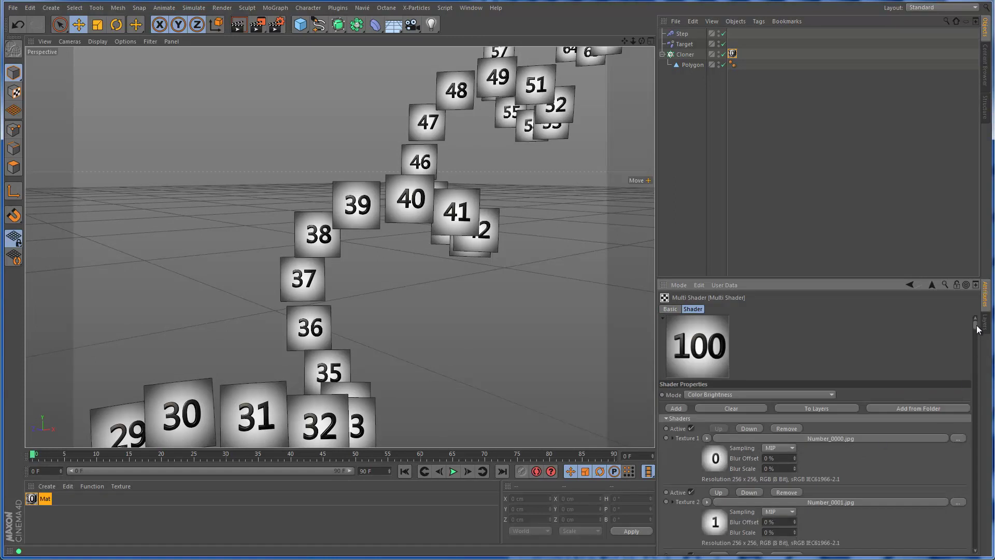
mouse_move(975, 324)
left_mouse_down()
mouse_move(970, 534)
mouse_move(971, 320)
left_mouse_up()
- Review the Cloner's object settings and the Step effector's transform and color parameters
left_click(686, 55)
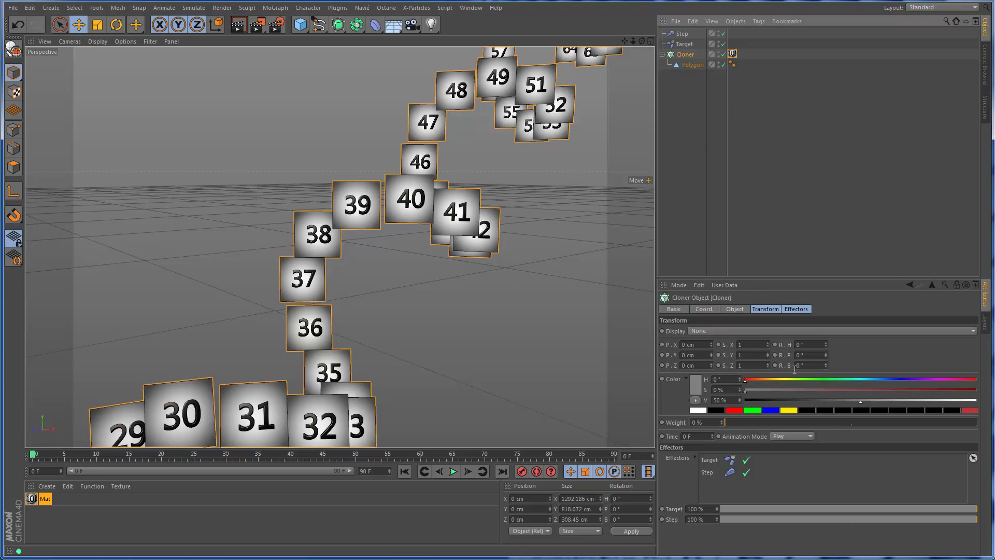
left_click(738, 309)
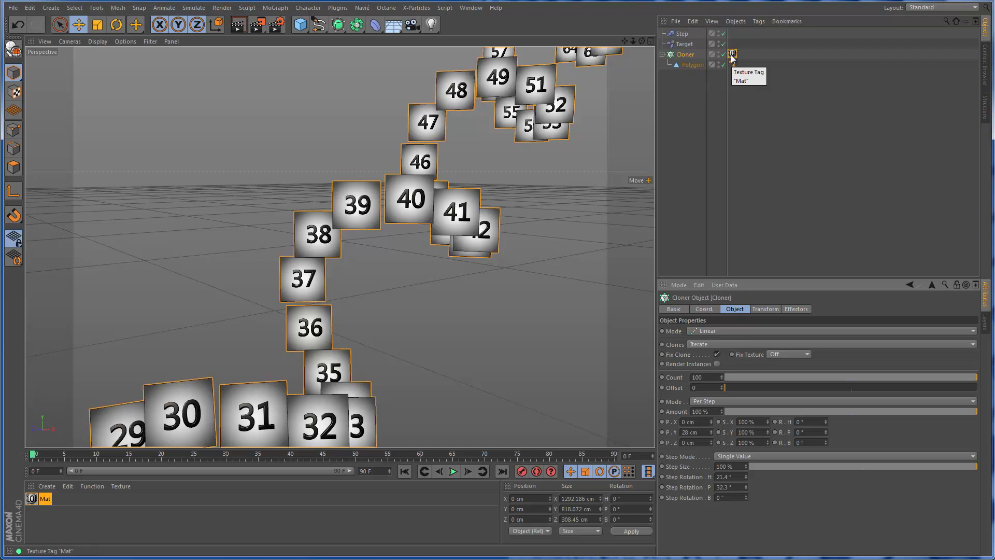
left_click(682, 34)
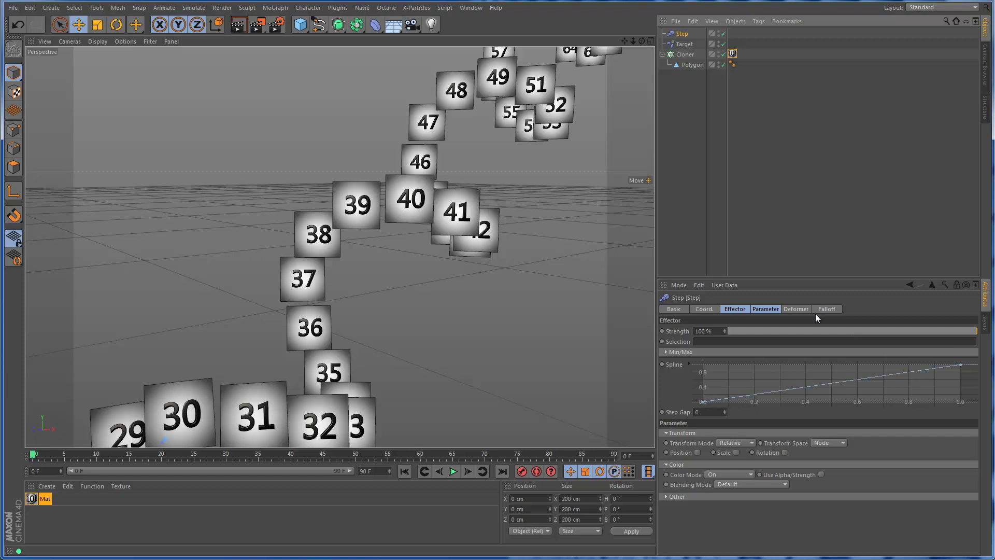
left_click(760, 309)
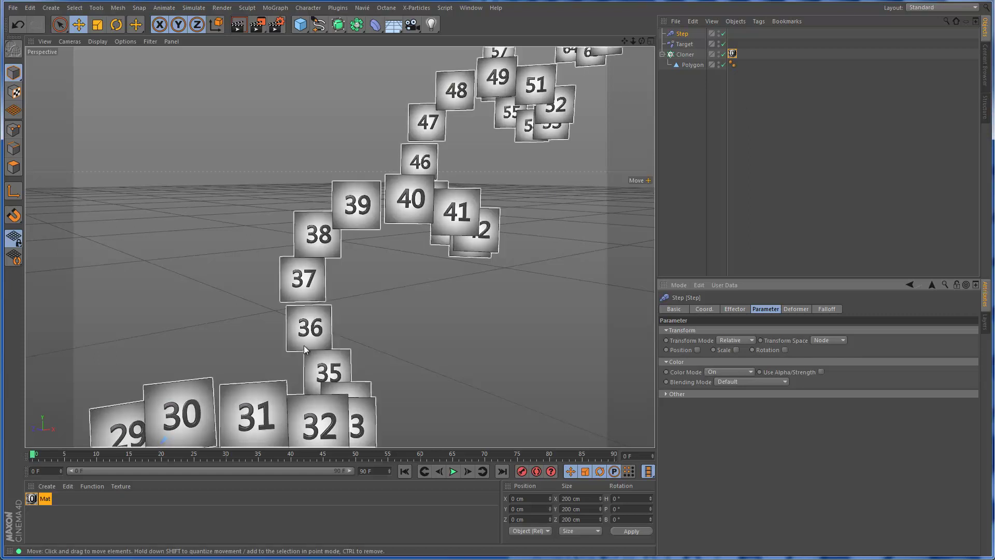
- Inspect the full chain of numbered clones, from the first clone up to a close view of the high thirties
middle_click_drag(303, 345, 385, 206, "alt")
mouse_move(385, 202)
right_mouse_down("alt")
mouse_move(445, 171)
mouse_move(302, 273)
right_mouse_up("alt")
right_click_drag(409, 240, 286, 338, "alt")
middle_click_drag(286, 338, 306, 323, "alt")
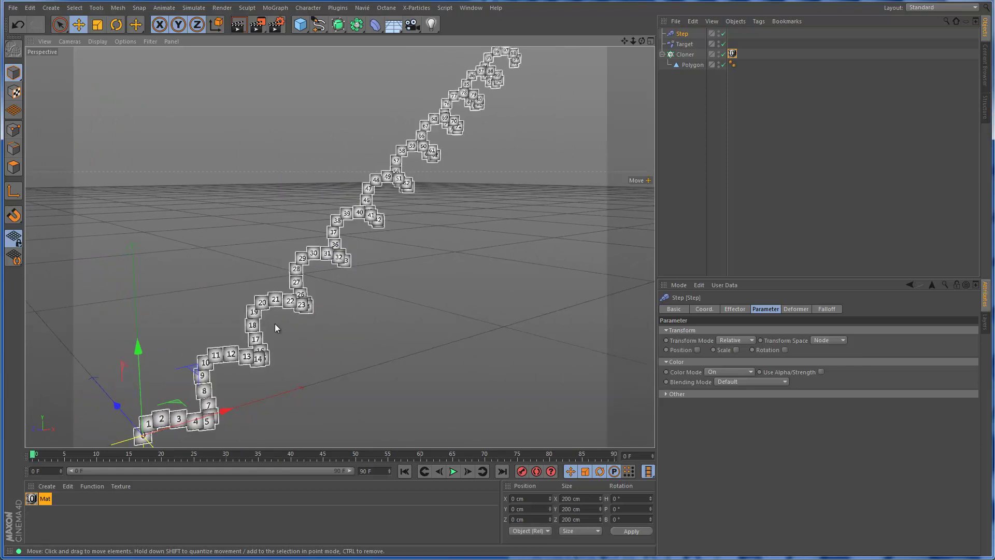
mouse_move(514, 141)
middle_mouse_down("alt")
mouse_move(506, 167)
mouse_move(551, 122)
mouse_move(545, 130)
middle_mouse_up("alt")
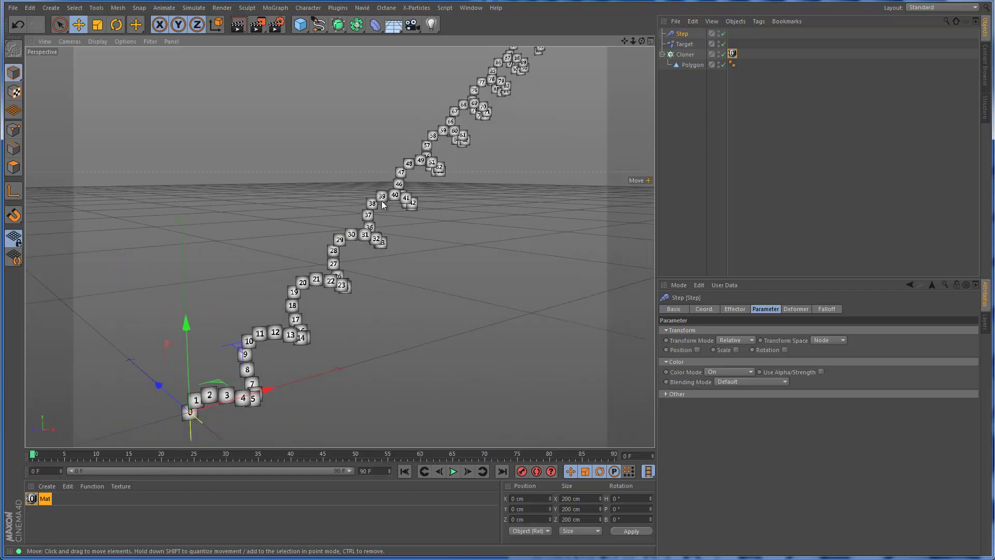
mouse_move(377, 205)
right_mouse_down("alt")
mouse_move(569, 151)
mouse_move(540, 165)
right_mouse_up("alt")
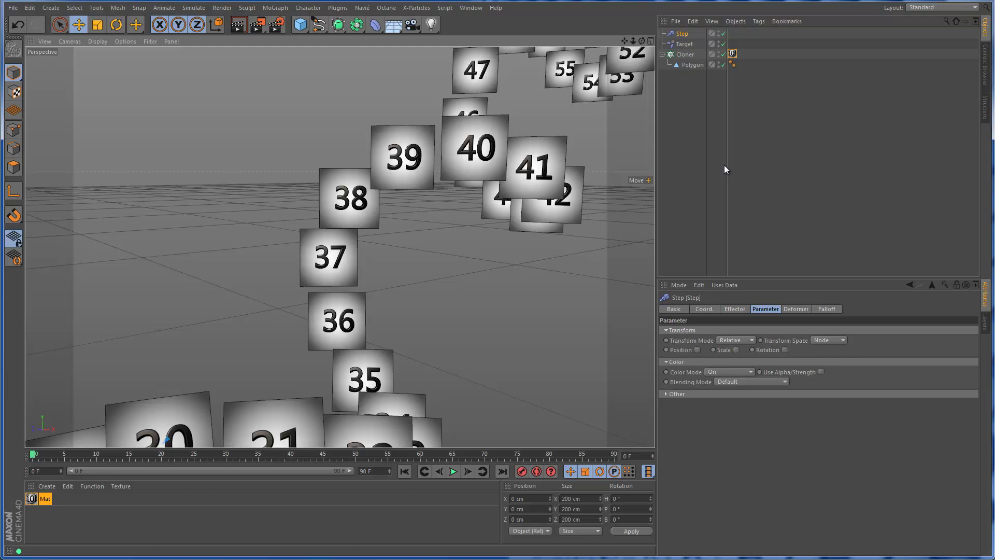
- Create a MoGraph Selection on the Cloner containing only the clone numbered 38
left_click(690, 54)
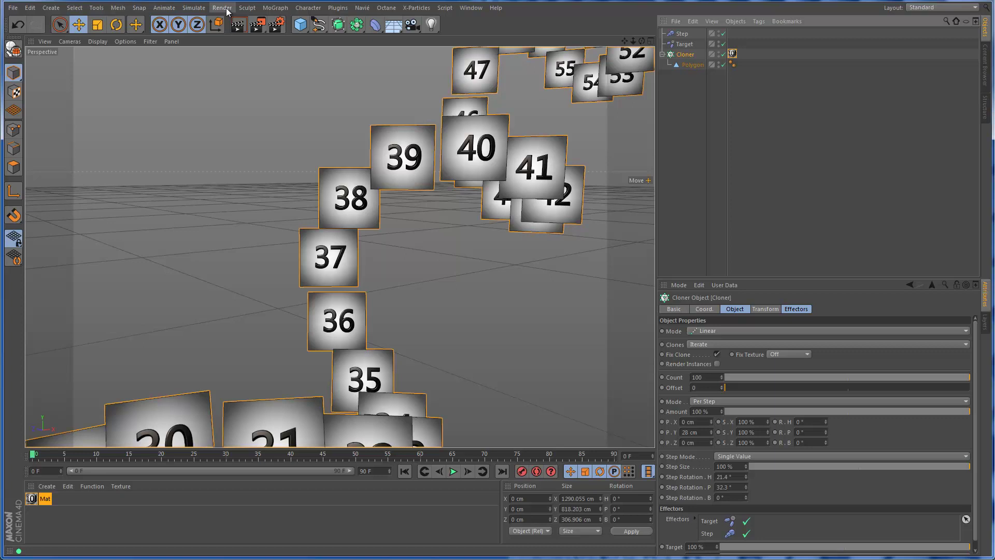
left_click(275, 8)
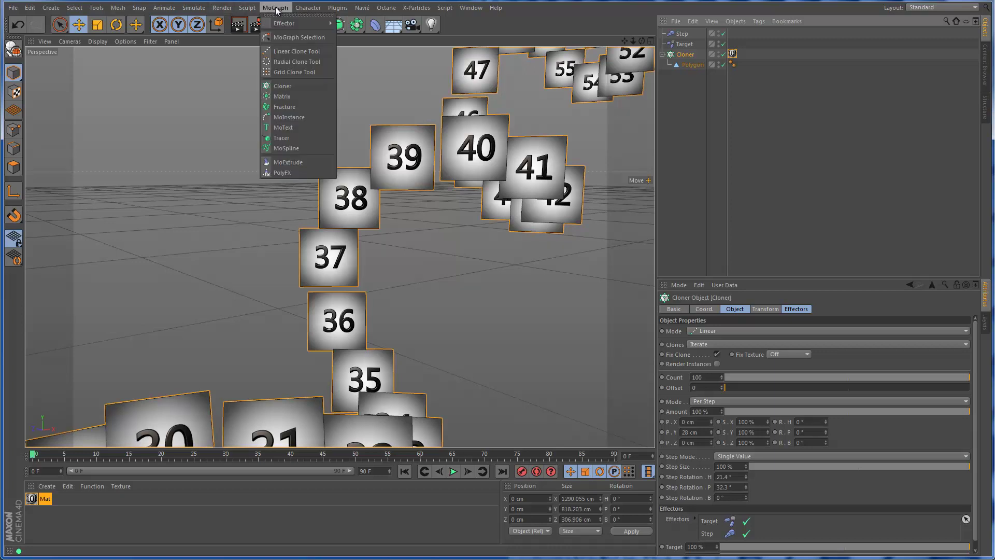
left_click(288, 38)
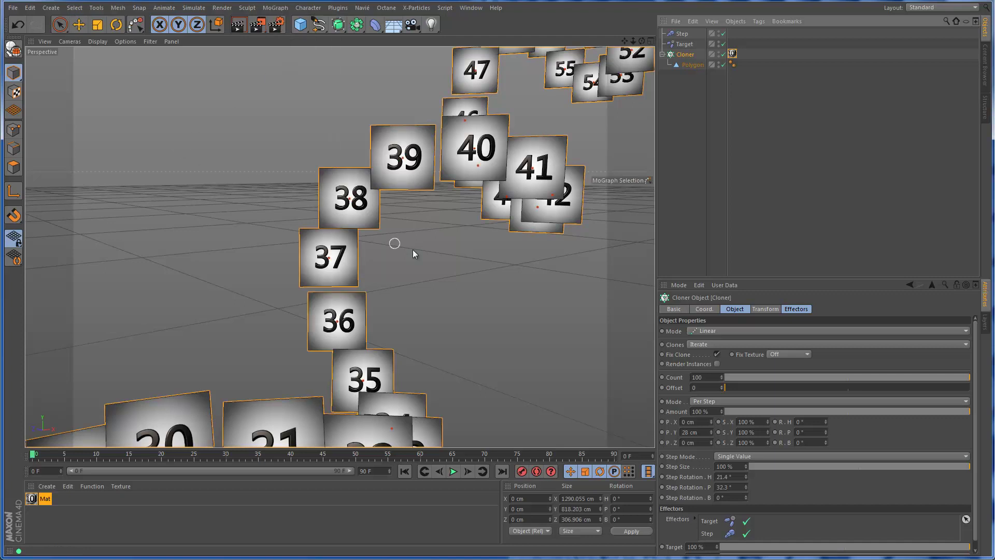
left_click(349, 200)
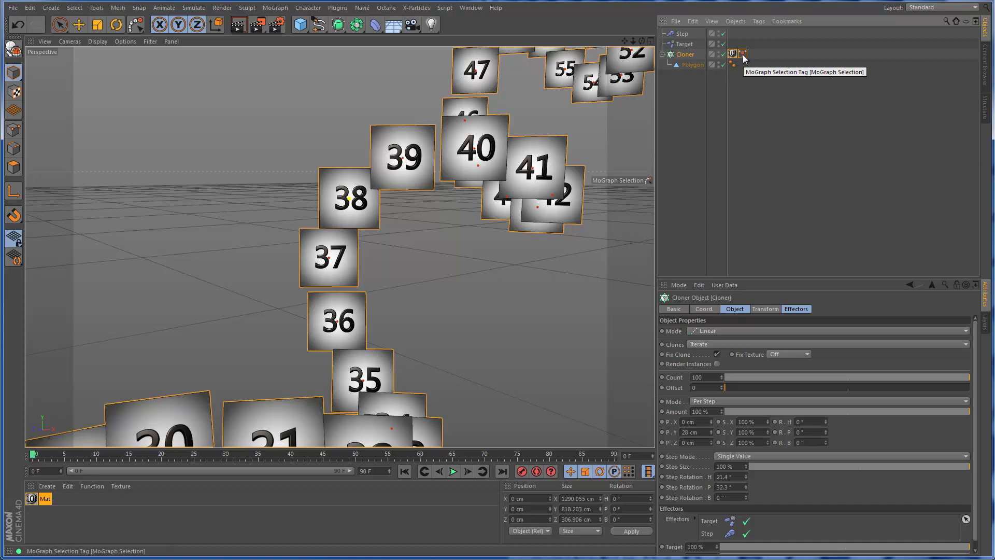
- Add a Plain effector limited to the Cloner's MoGraph Selection and check its selection and transform parameters
left_click(275, 7)
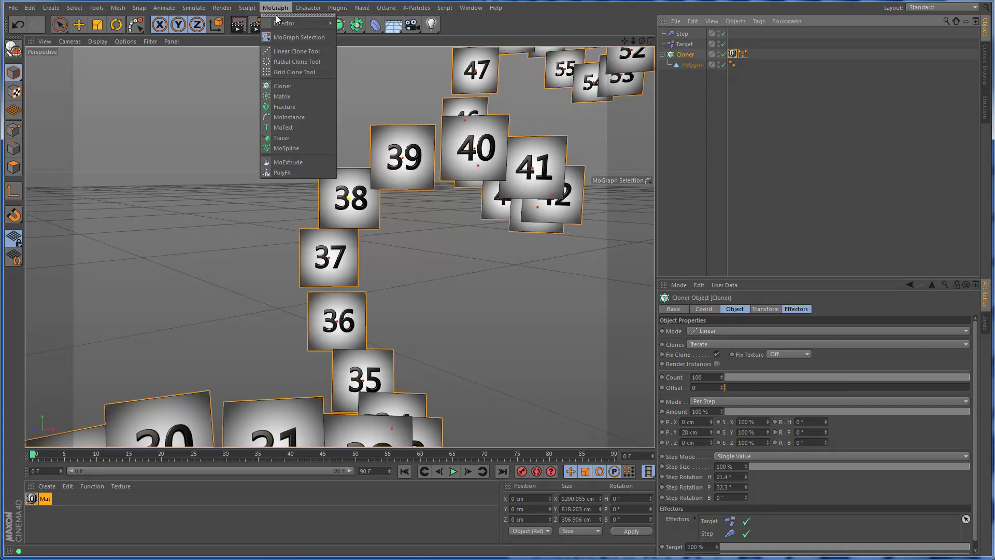
mouse_move(281, 24)
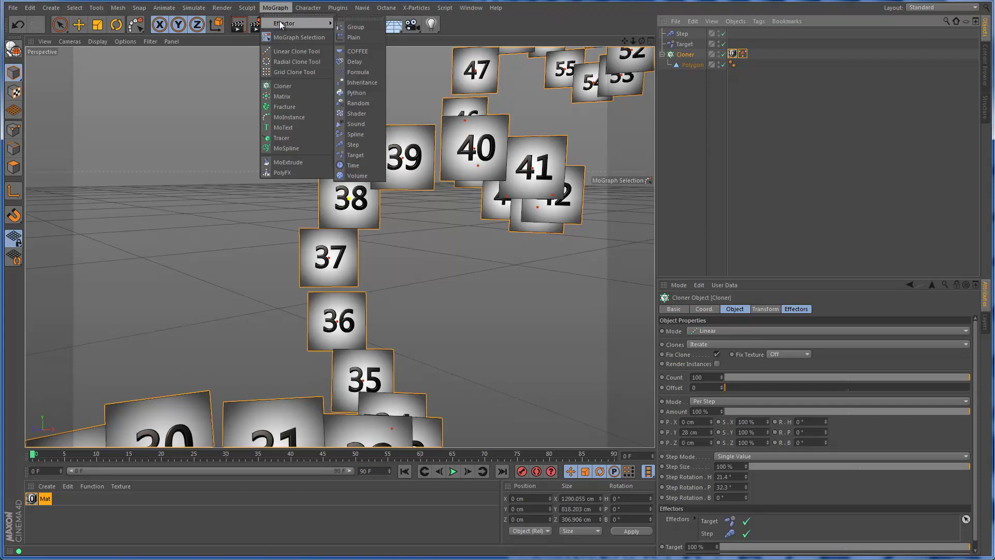
left_click(355, 37)
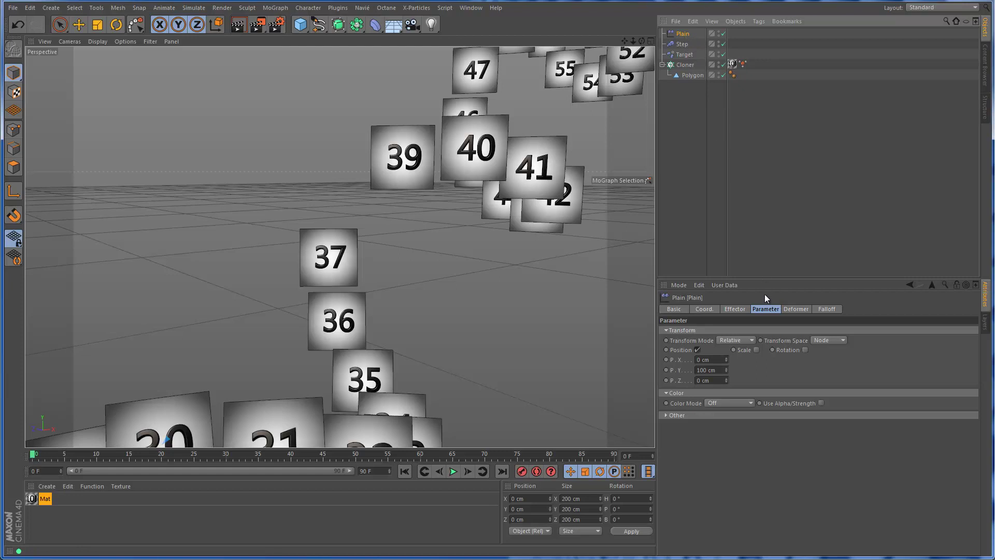
left_click(742, 310)
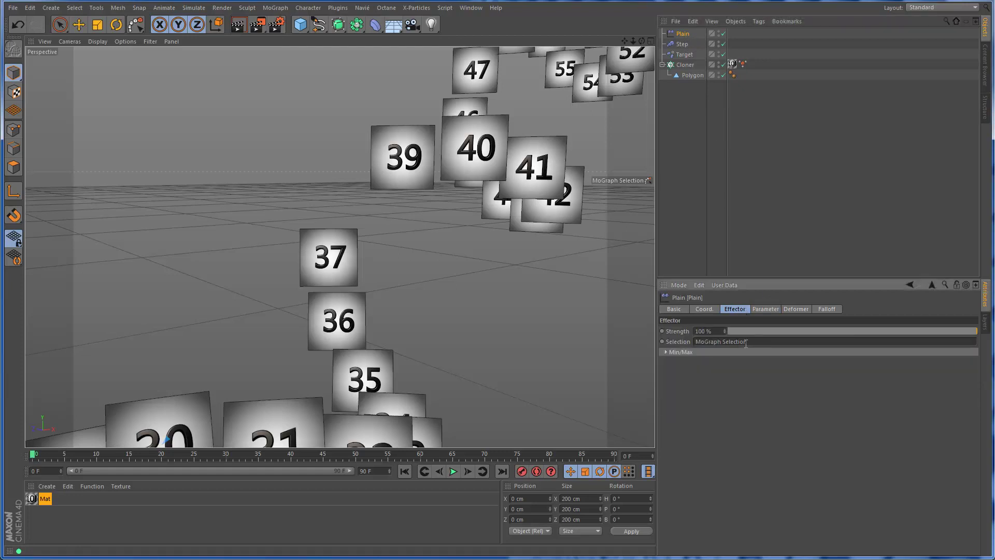
left_click(770, 309)
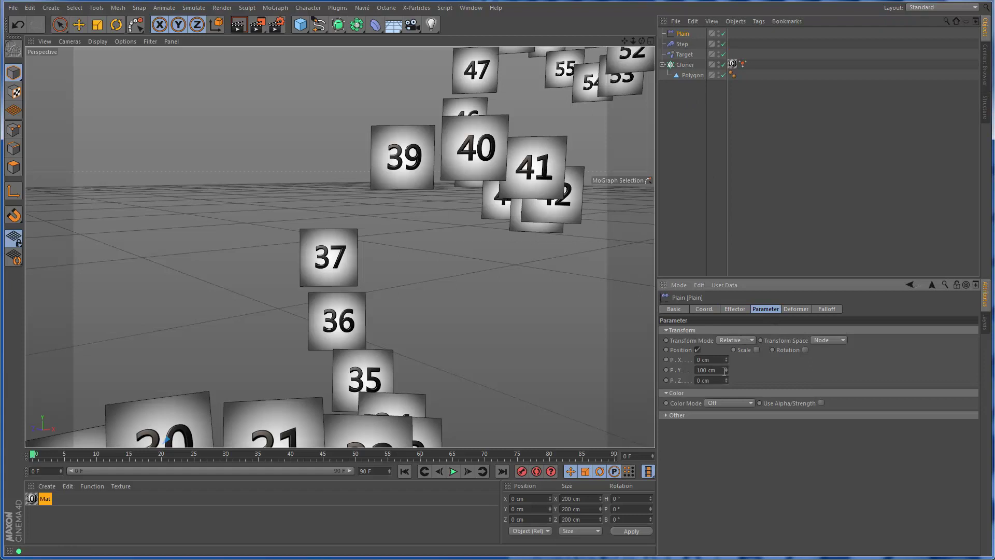
- Test the Plain effector by lowering its strength to 0% and restoring it to 100%
left_click(739, 309)
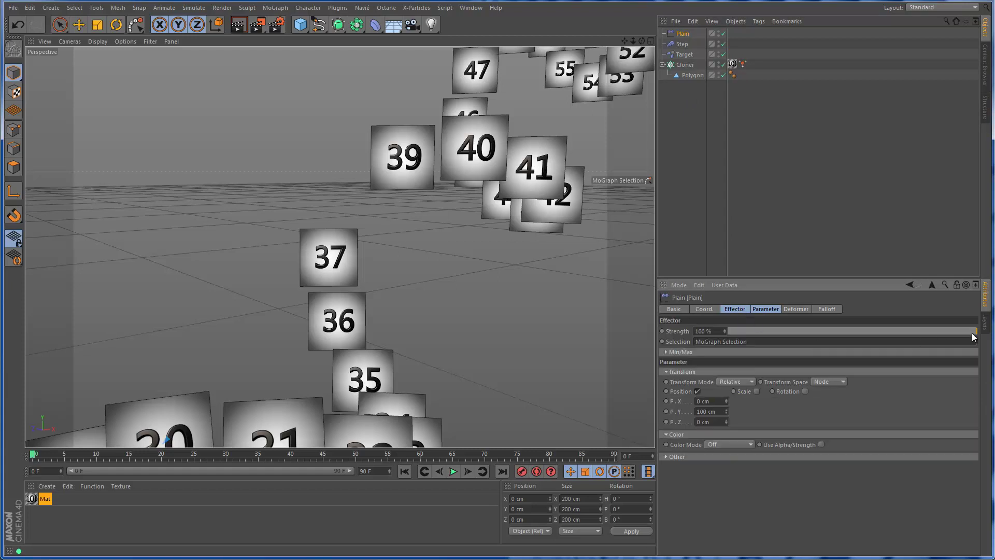
left_click_drag(973, 333, 781, 349)
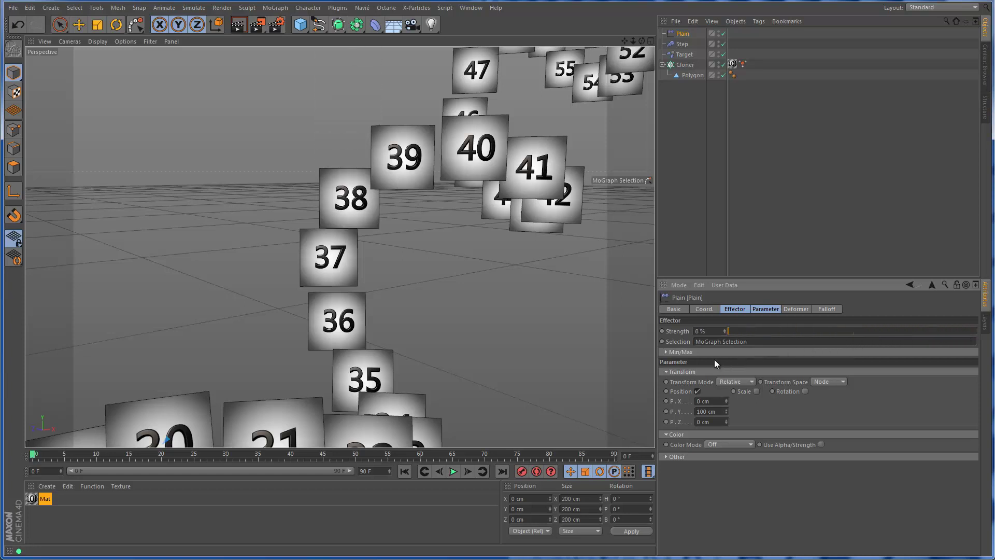
left_click_drag(728, 331, 698, 346)
left_click_drag(728, 332, 981, 332)
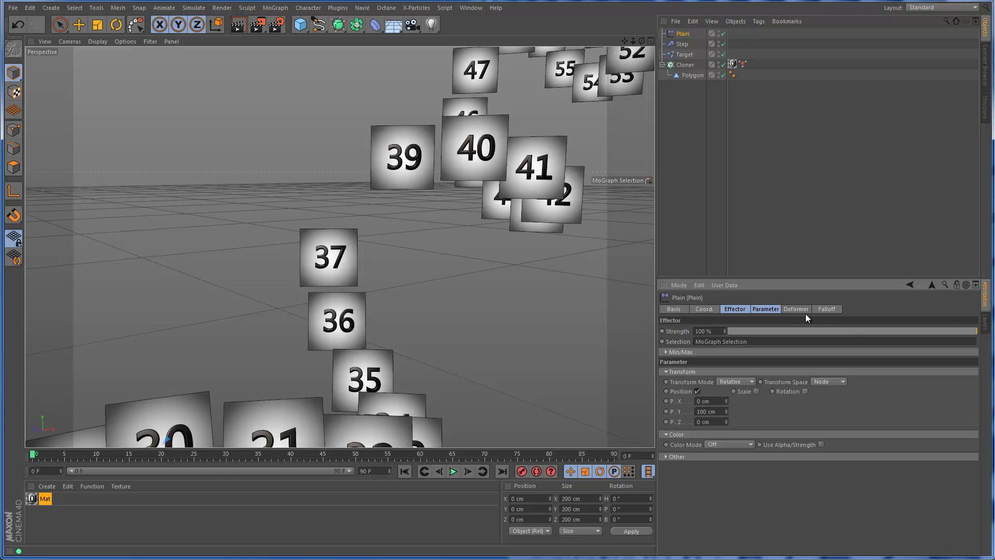
- Disable the Plain effector's Position transform and set its Color Mode to On
left_click(765, 309)
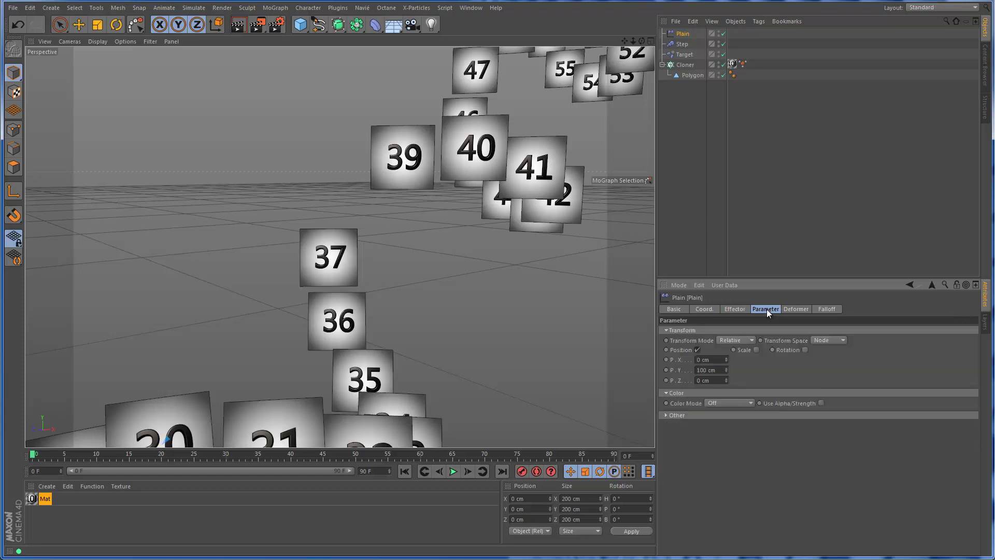
left_click(697, 350)
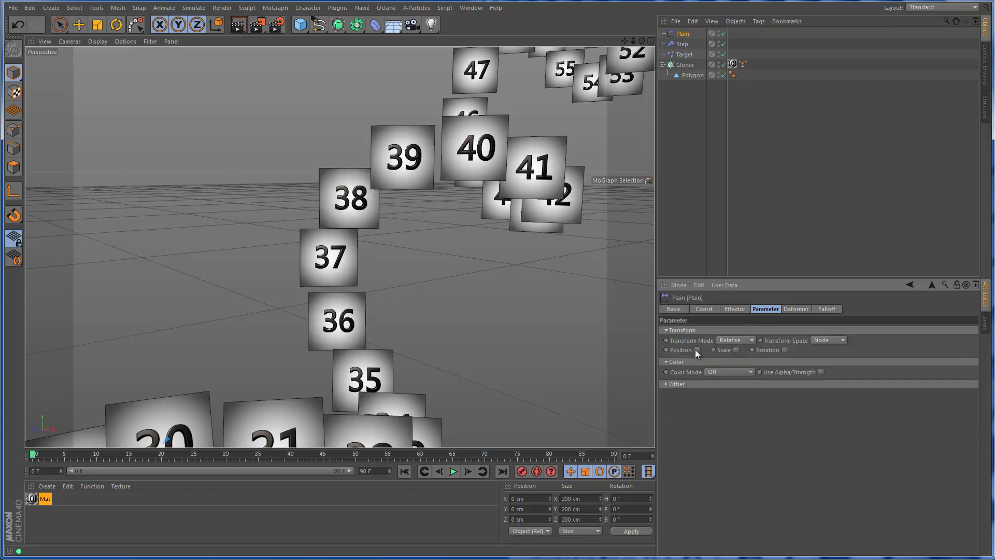
left_click(730, 373)
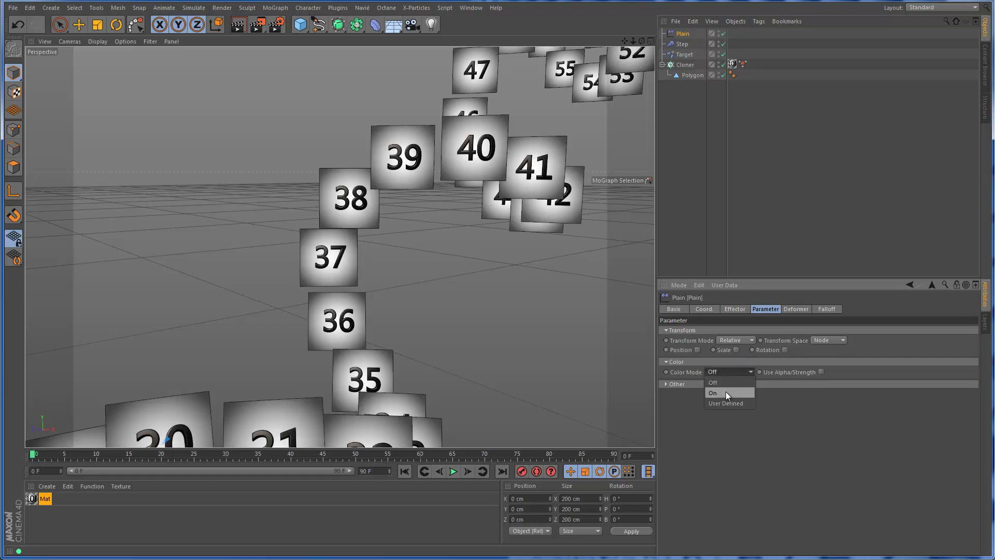
left_click(727, 395)
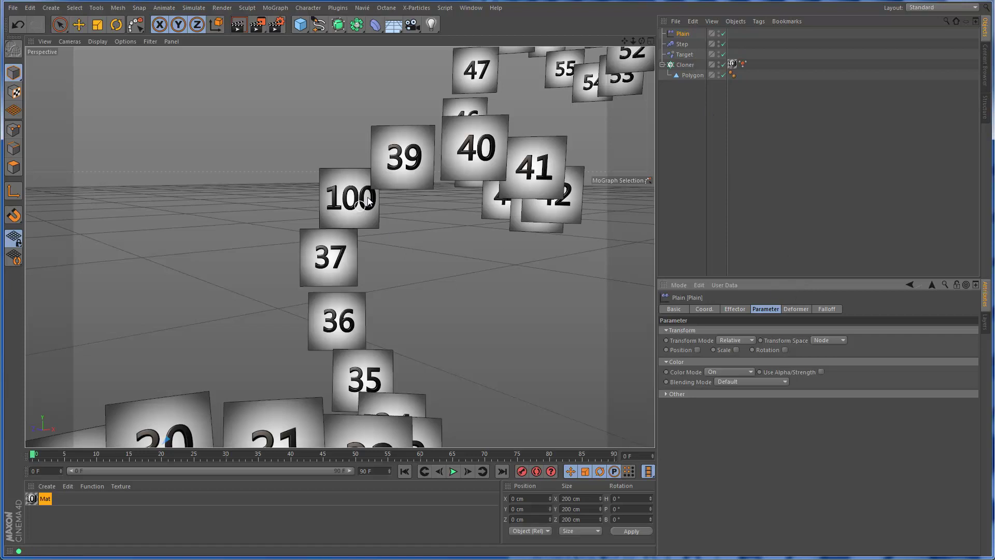
- Set the Plain effector's falloff shape to Linear
left_click(827, 309)
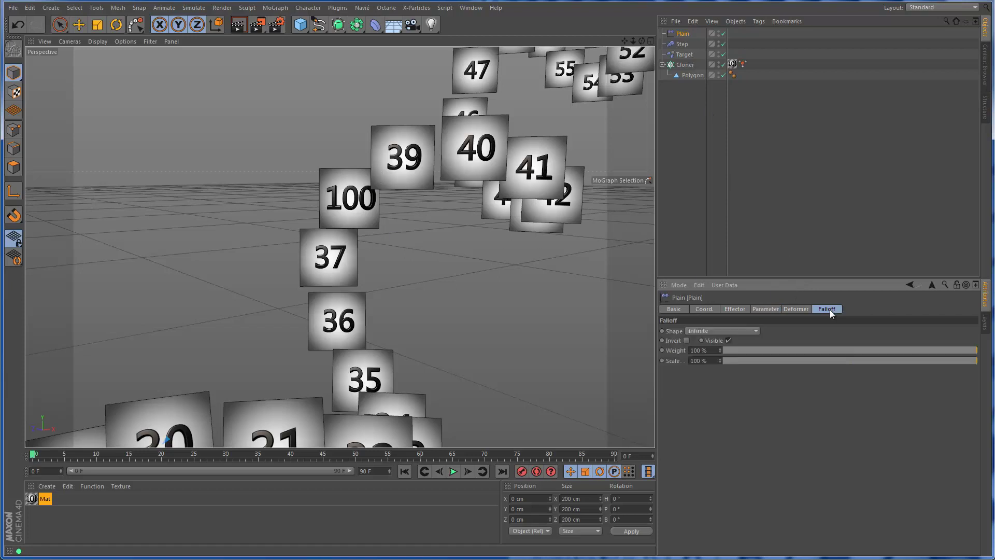
left_click(738, 330)
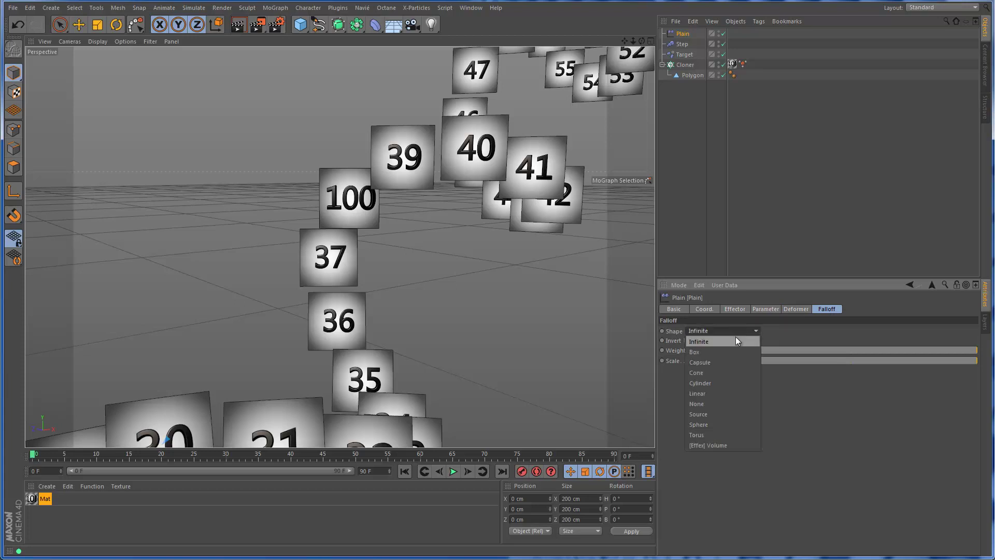
left_click(714, 393)
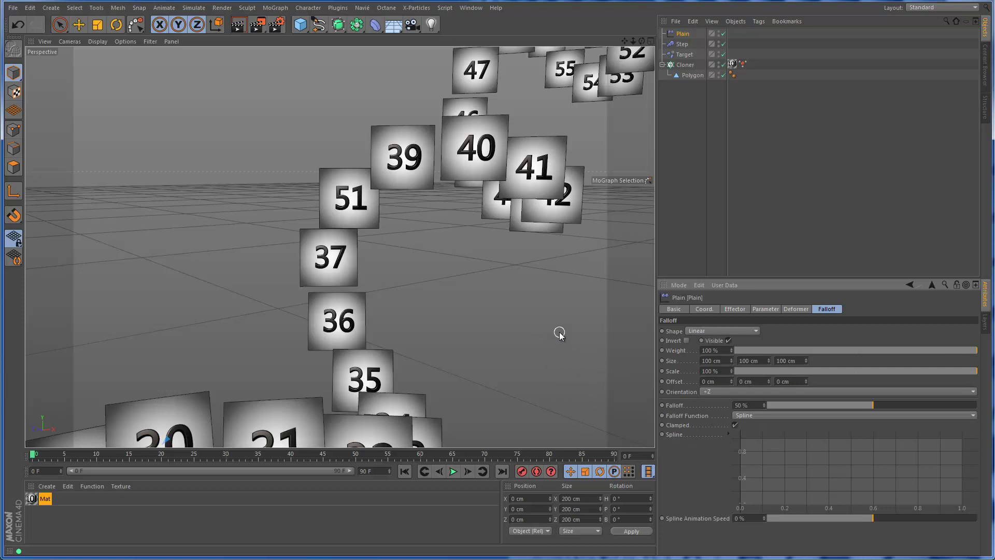
- Move the Plain effector beside the clone chain to about X 755 cm and Y 320 cm
scroll(559, 336, "down", 5)
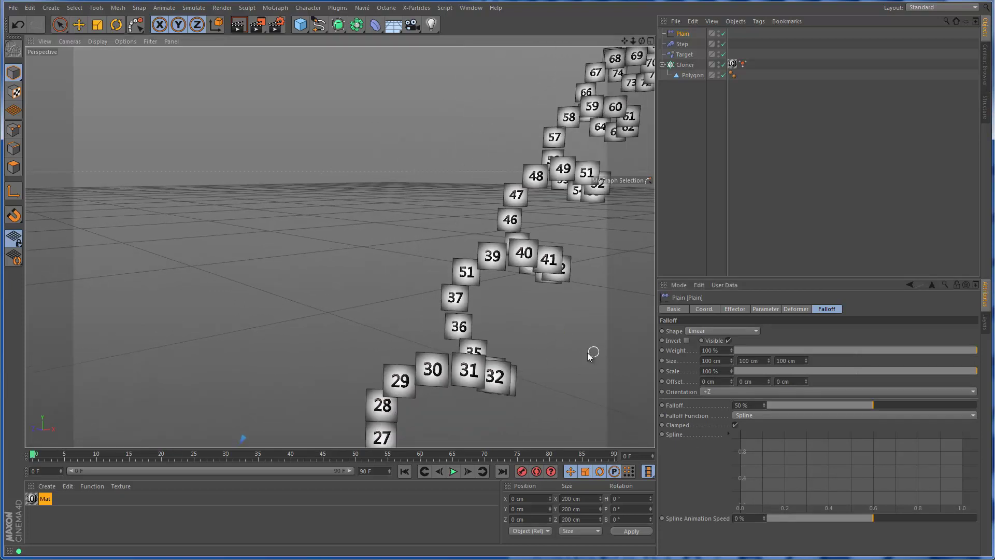
middle_click_drag(590, 356, 437, 297, "alt")
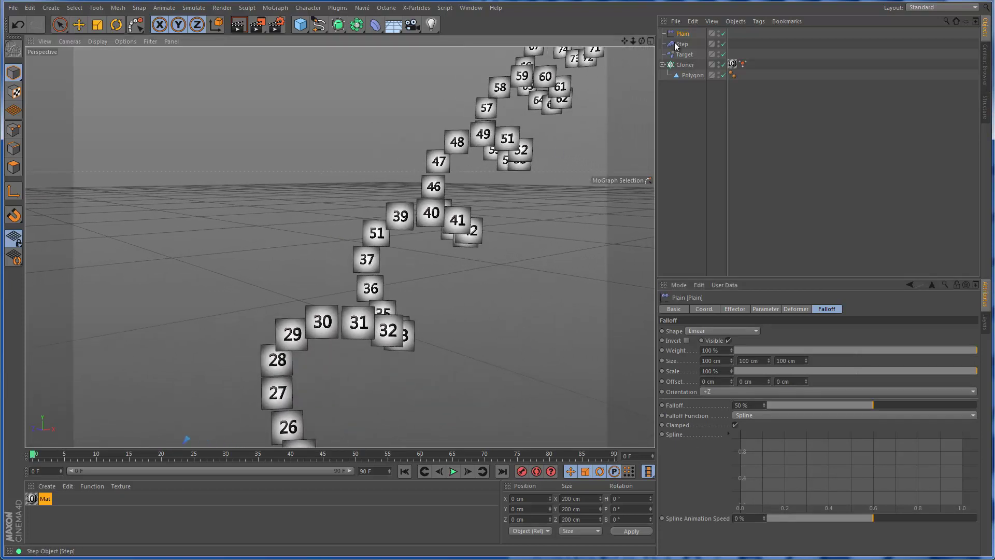
right_click_drag(476, 287, 137, 415, "alt")
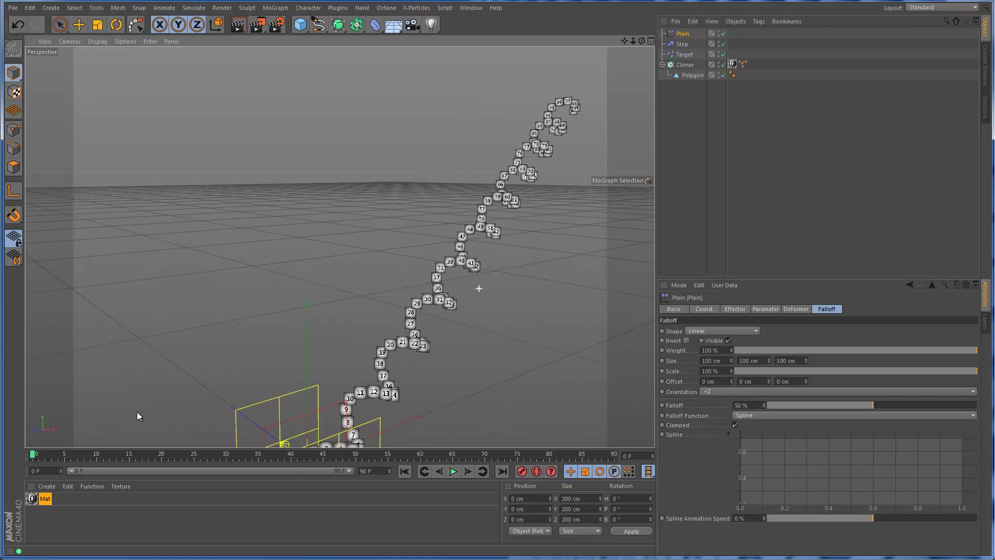
key("e")
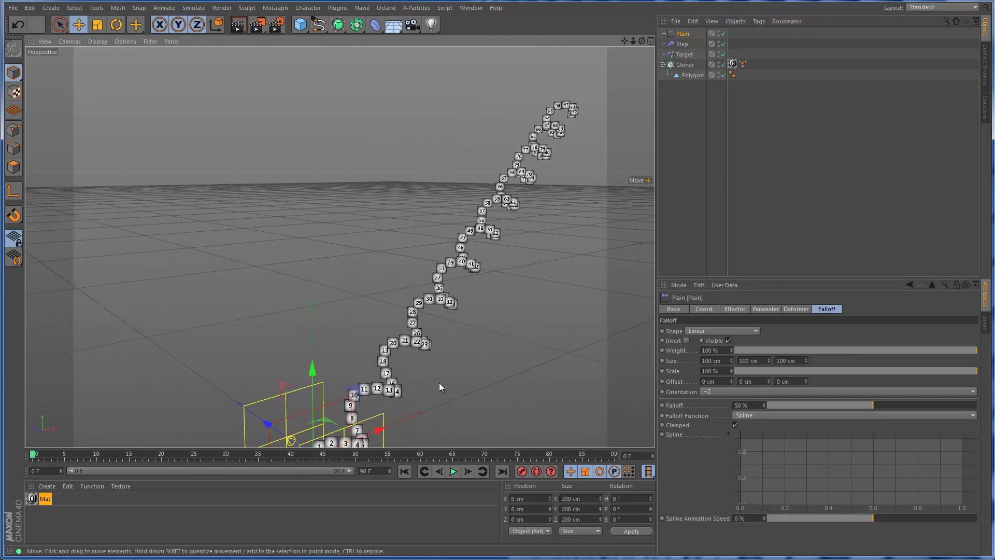
left_click_drag(378, 425, 571, 343)
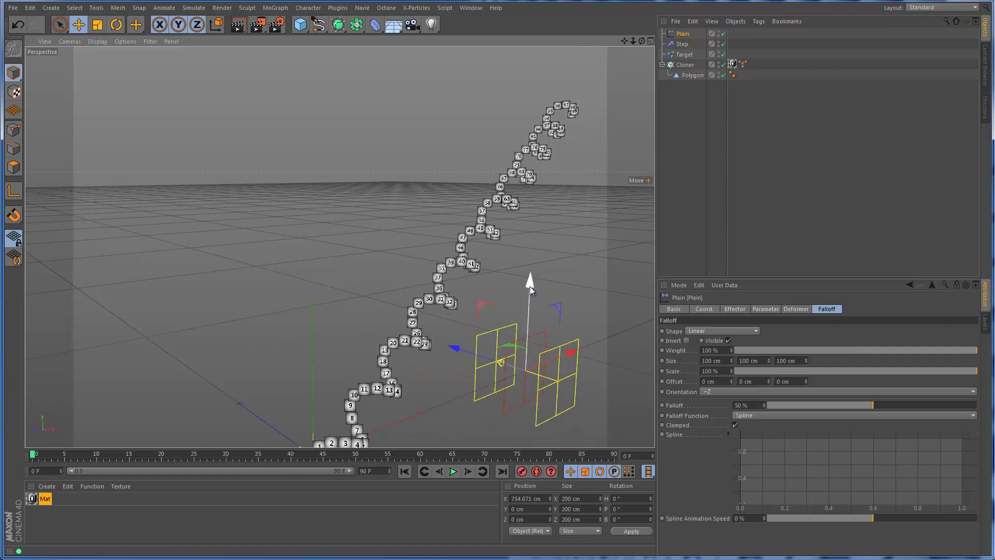
left_click_drag(530, 282, 493, 172)
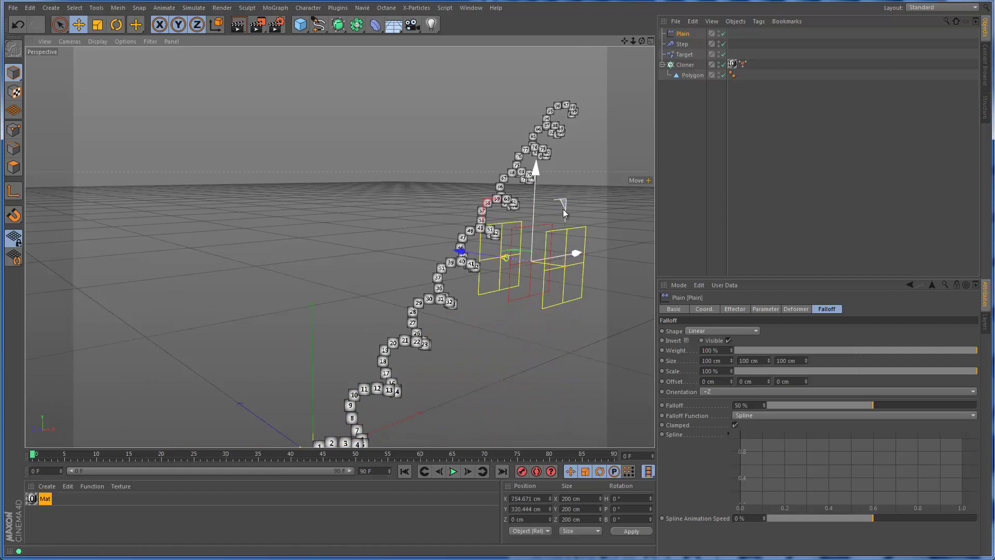
mouse_move(582, 306)
left_mouse_down("alt")
mouse_move(548, 327)
mouse_move(581, 312)
mouse_move(137, 403)
left_mouse_up("alt")
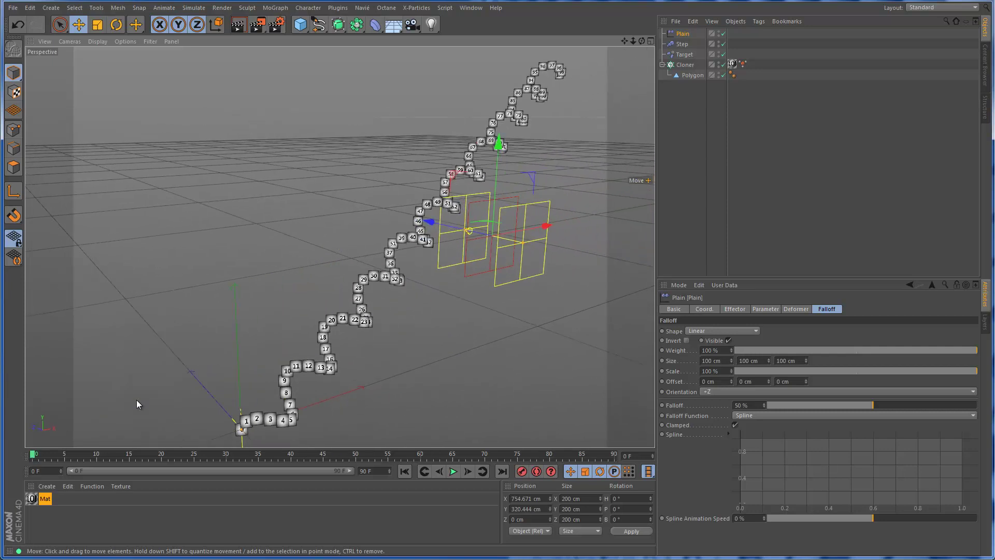
- Move the Plain effector onto the selected clone of the chain, to about X 472 cm and Z 90 cm
scroll(466, 296, "up", 5)
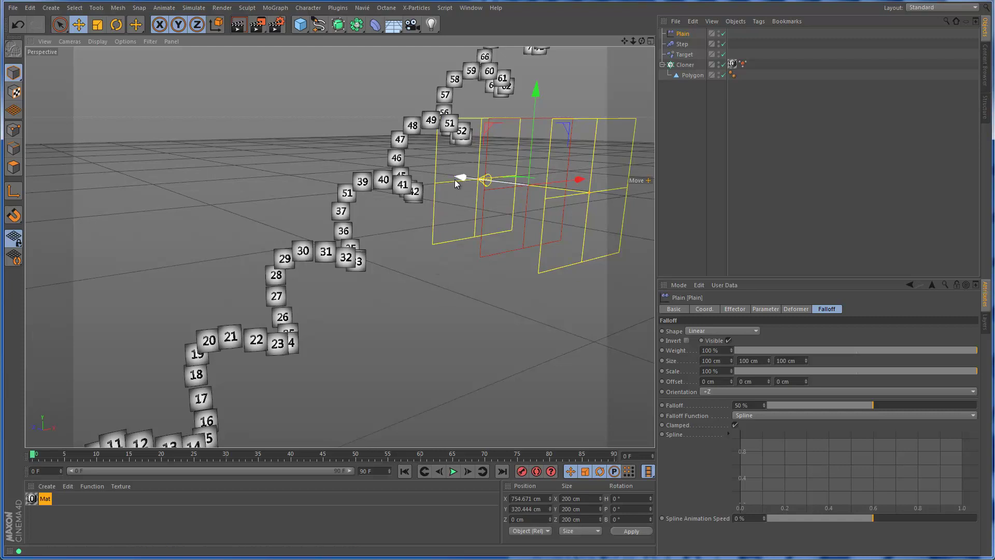
left_click_drag(456, 179, 419, 176)
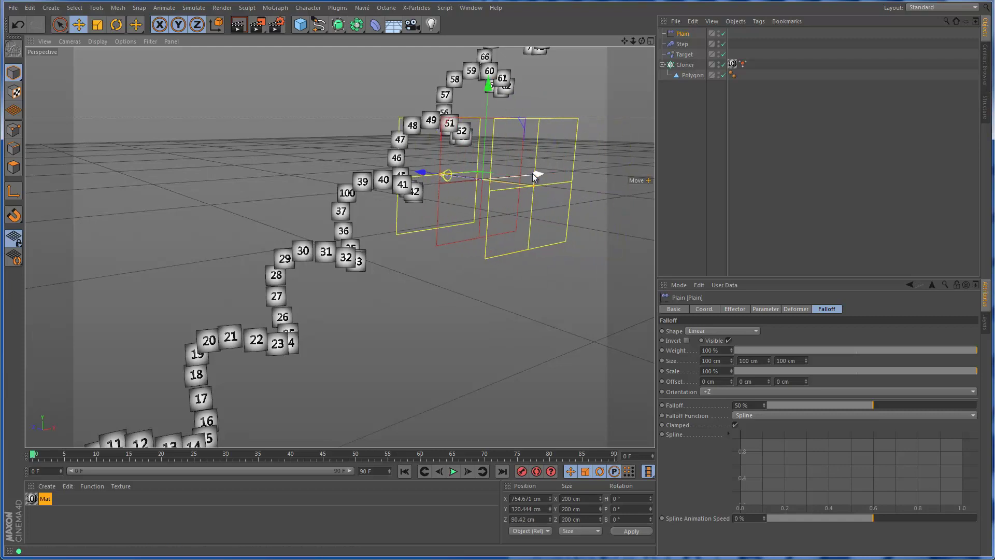
left_click_drag(499, 315, 151, 363, "alt")
left_click(637, 183)
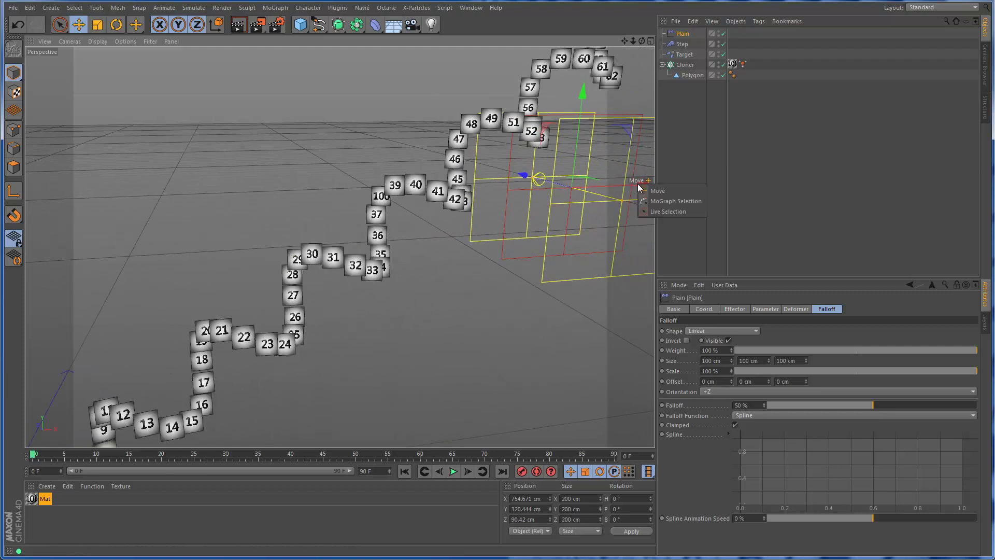
left_click_drag(642, 186, 459, 222)
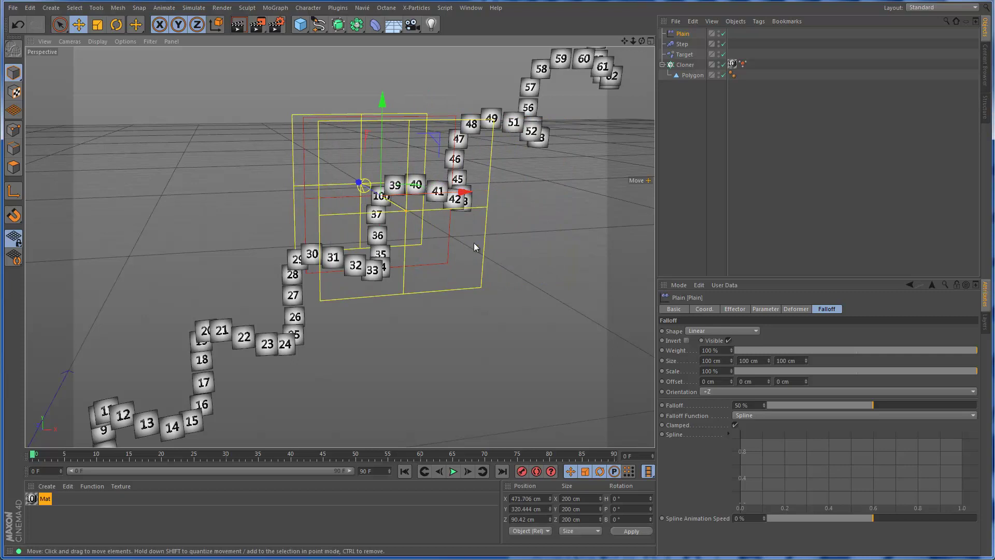
- Slide the Plain effector along Z past the selected clone and set its Linear falloff to 100%
scroll(443, 256, "up", 3)
left_click_drag(424, 306, 635, 331, "alt")
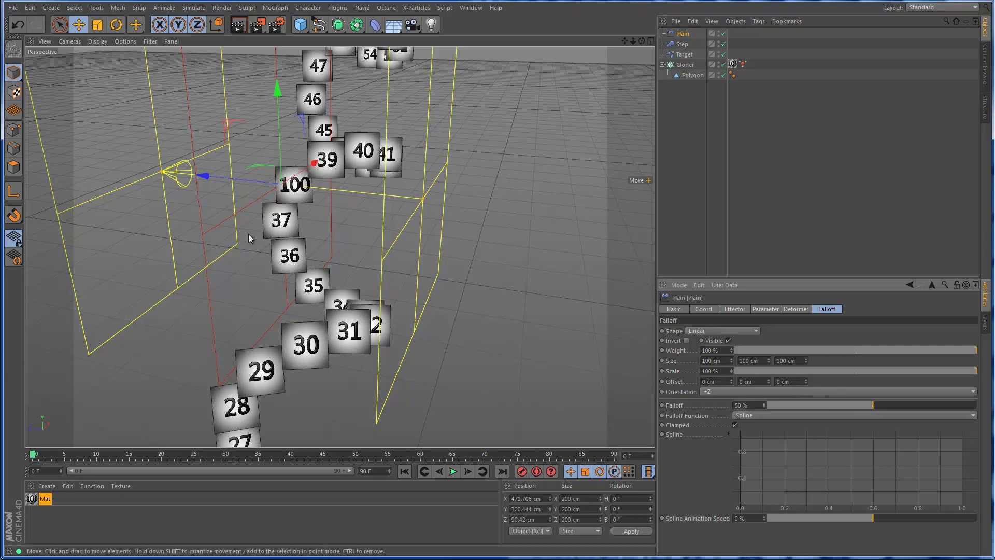
left_click_drag(205, 178, 206, 254)
left_click_drag(873, 404, 977, 405)
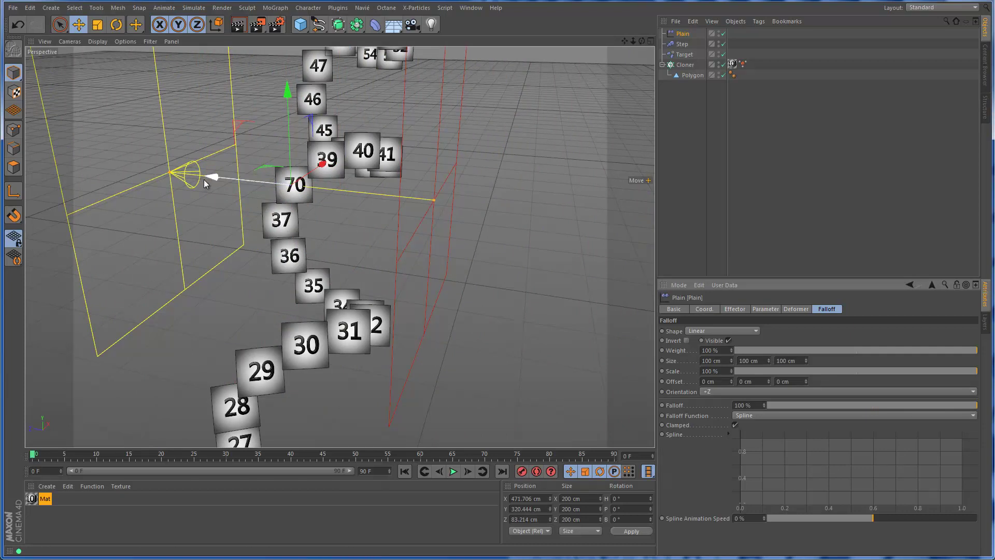
- Slide the Plain effector back and forth along Z through the selected clone, ending at about Z 79.5 cm
left_click_drag(210, 177, 346, 247)
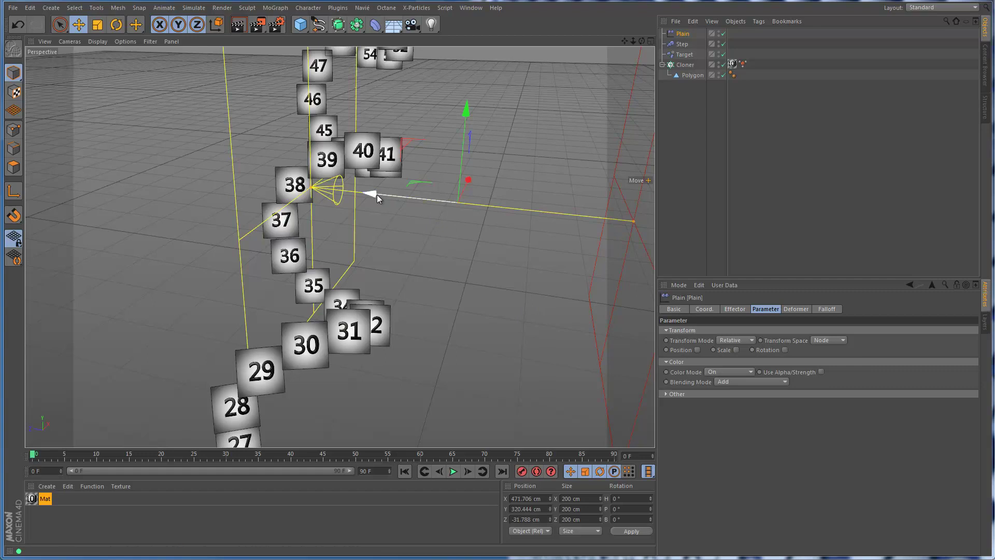
left_click_drag(372, 194, 286, 204)
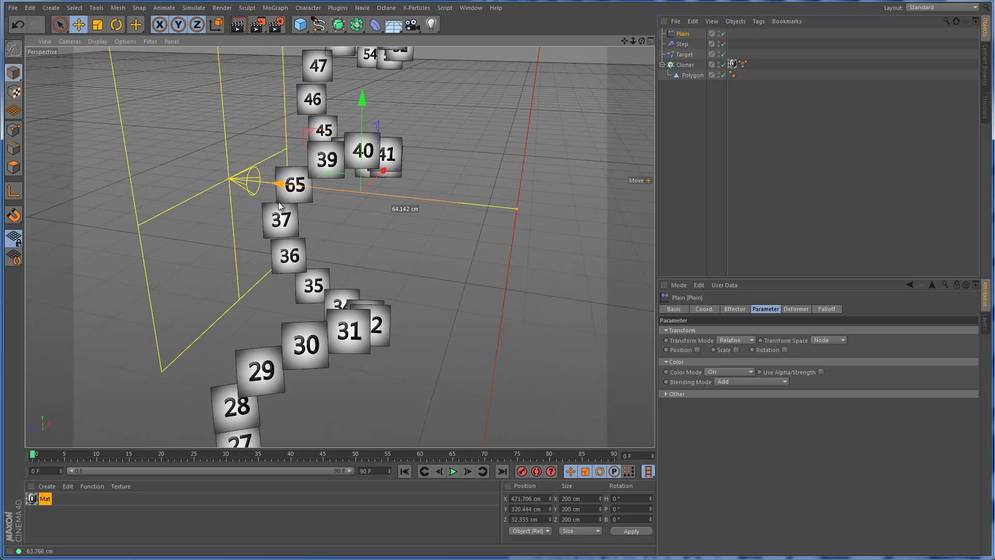
mouse_move(279, 203)
left_mouse_down()
mouse_move(89, 178)
mouse_move(322, 257)
mouse_move(130, 232)
mouse_move(305, 287)
mouse_move(188, 255)
mouse_move(212, 263)
left_mouse_up()
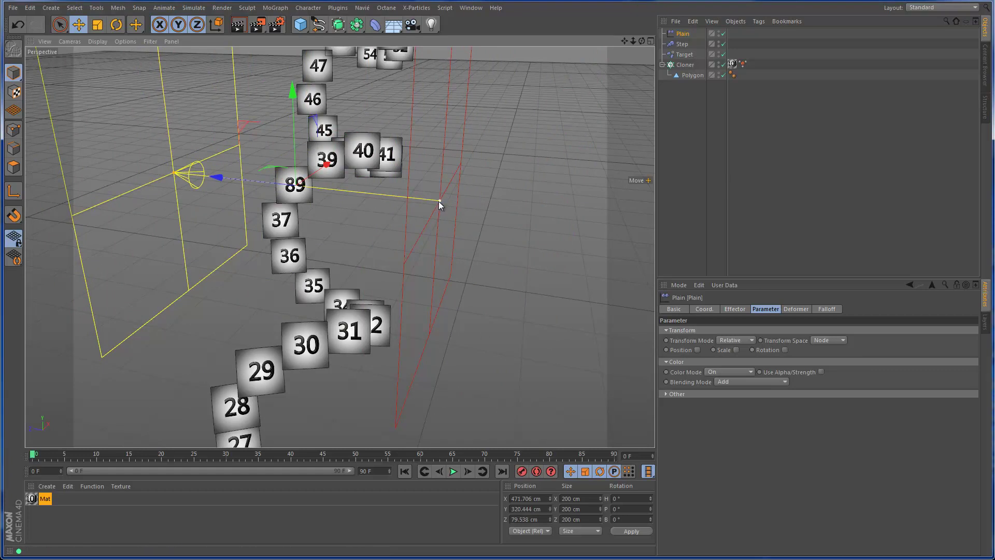
- Stretch the Plain effector's falloff to about 390 cm along Z and fine-tune the effector's position to about Z 80.2 cm
left_click_drag(439, 201, 605, 236)
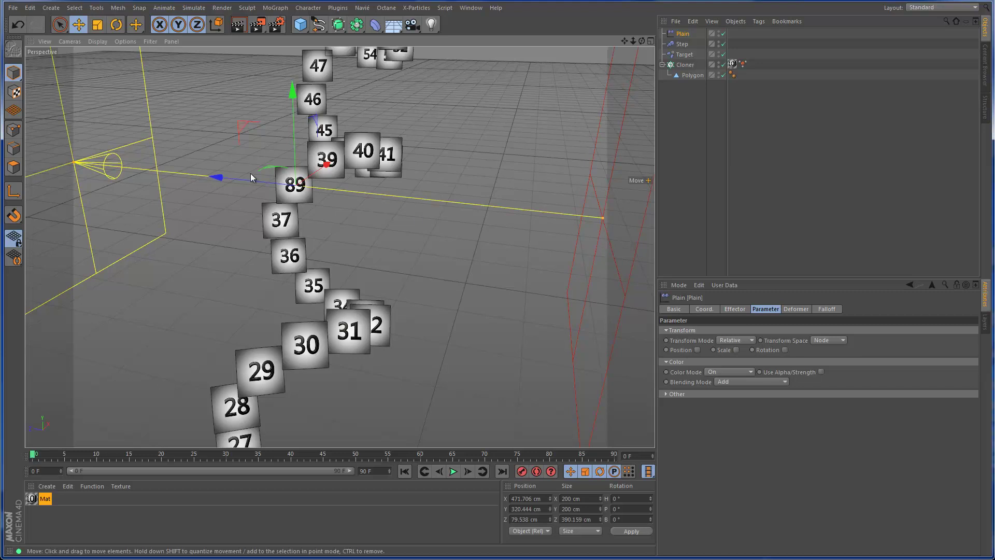
mouse_move(213, 180)
left_mouse_down()
mouse_move(293, 203)
mouse_move(213, 187)
left_mouse_up()
left_click_drag(505, 265, 409, 239, "alt")
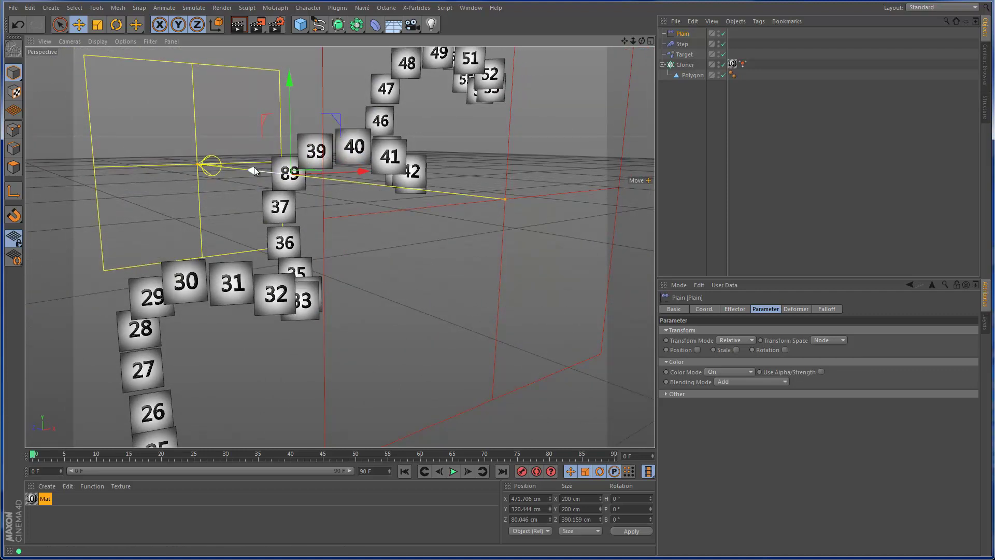
left_click_drag(253, 168, 248, 202)
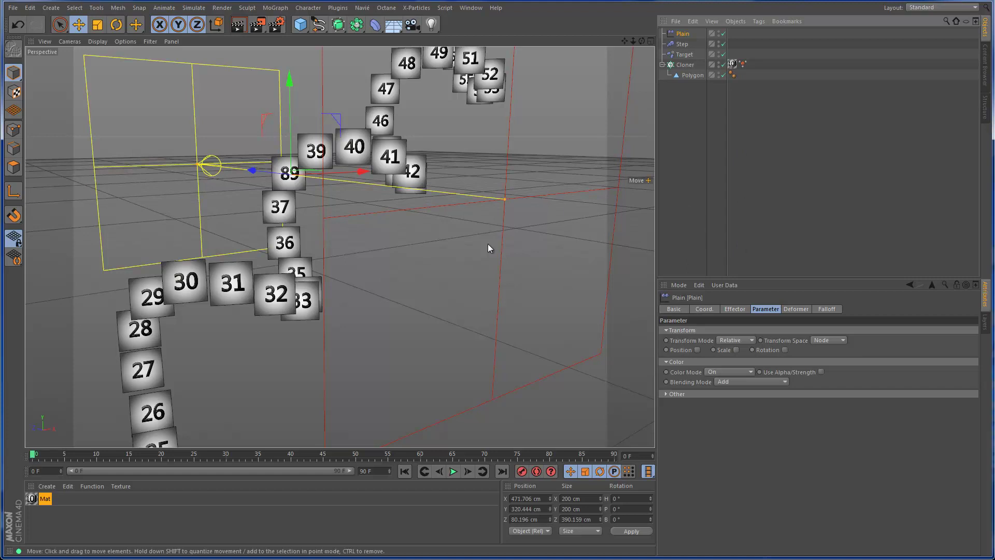
left_click_drag(488, 243, 491, 290, "alt")
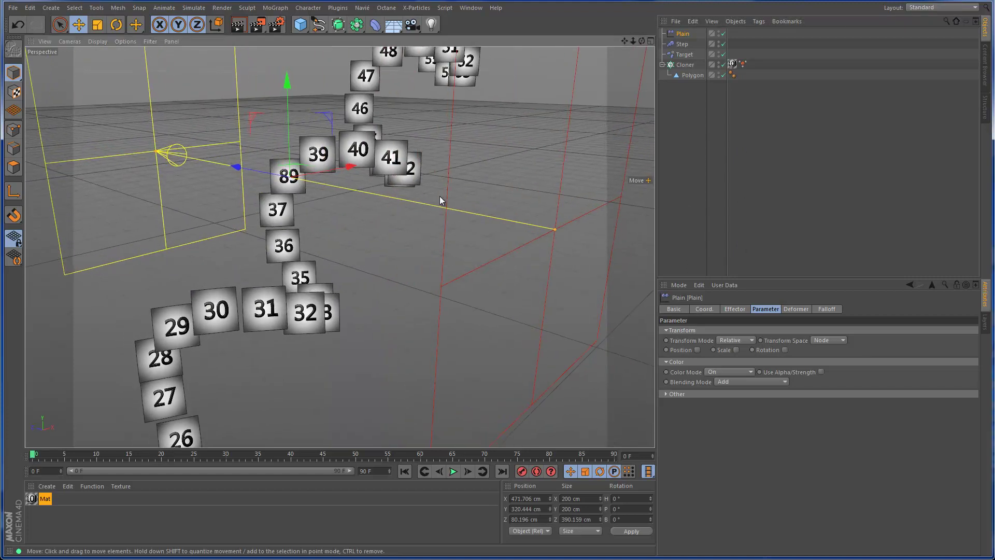